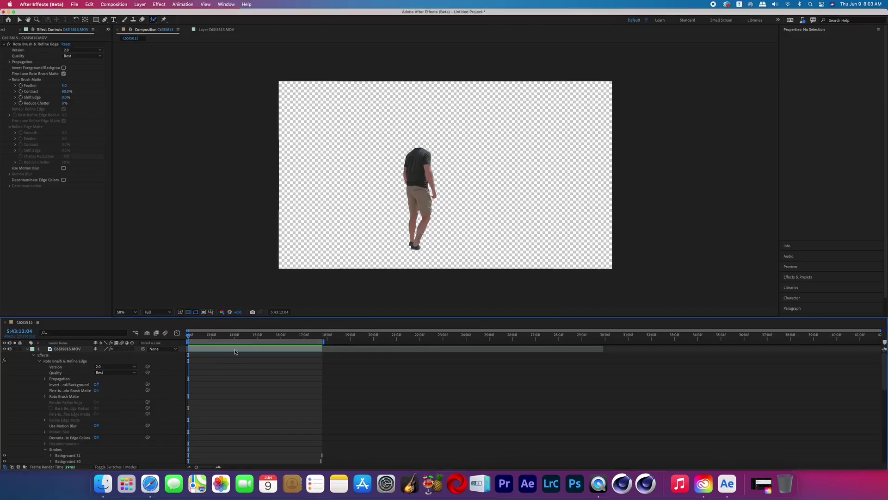
Scrub back so Roto Brush finishes the man's matte, then view the cut-out in the Composition panel
drag(202, 338, 175, 337)
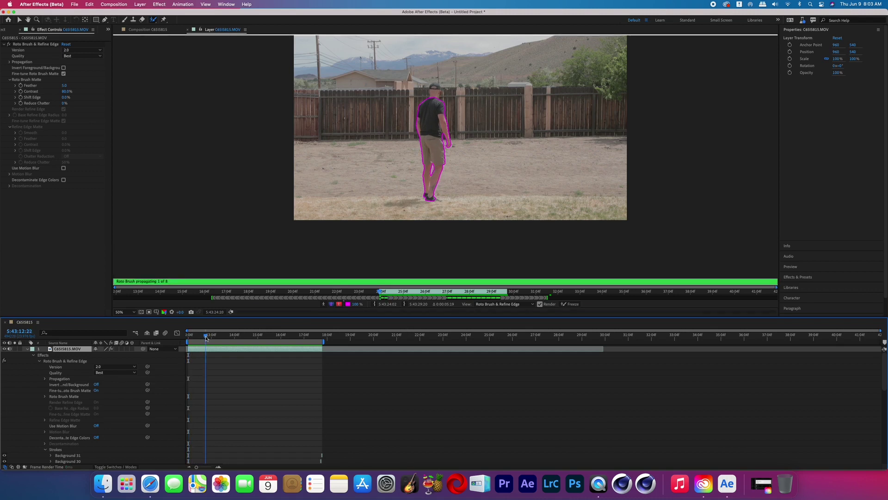
click(147, 29)
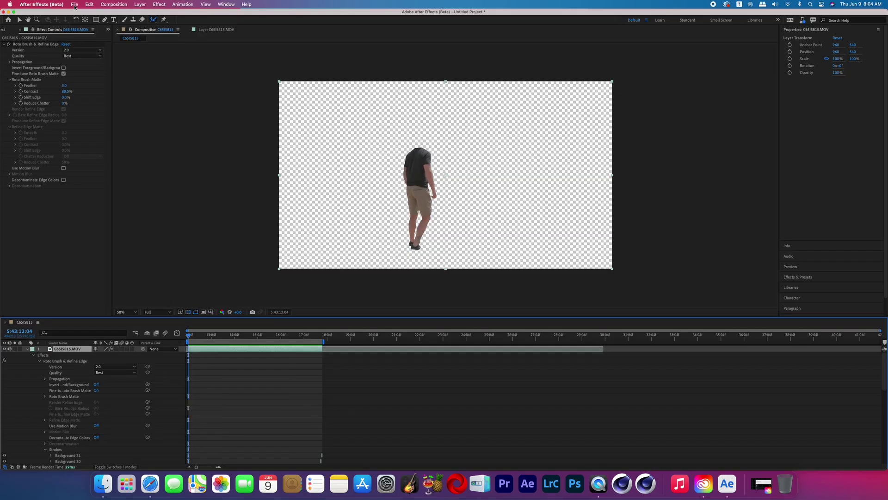
click(75, 5)
Queue the comp and render it as an Apple ProRes 4444 QuickTime with RGB + Alpha channels
mouse_move(116, 121)
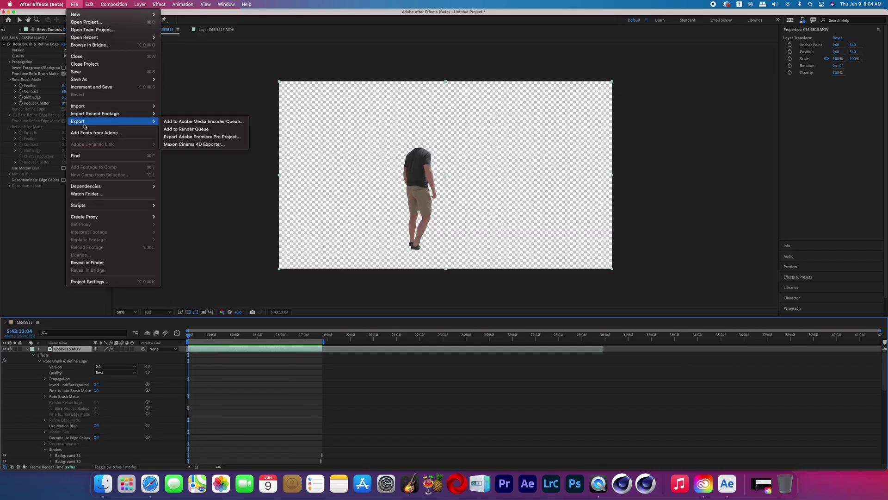
click(185, 129)
click(55, 366)
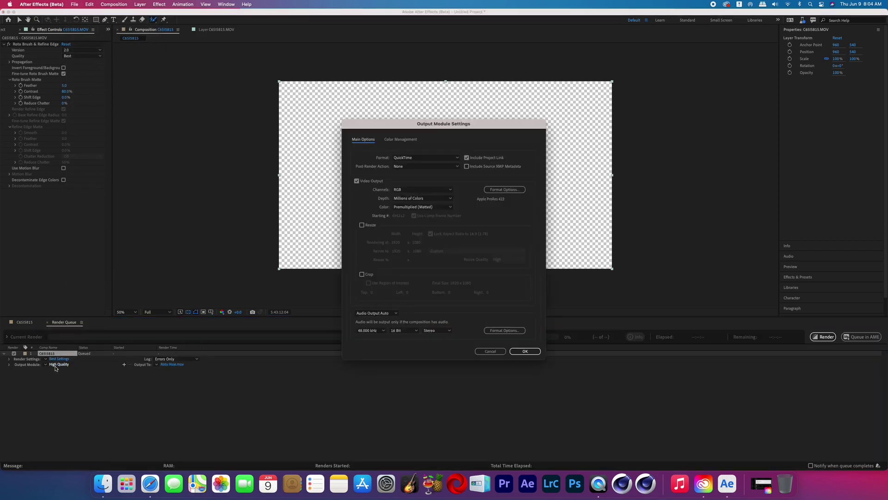
click(488, 190)
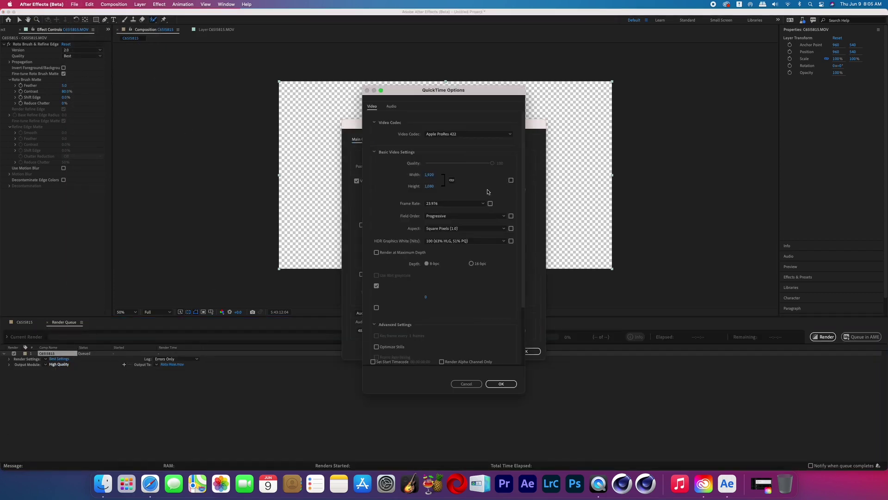
click(478, 135)
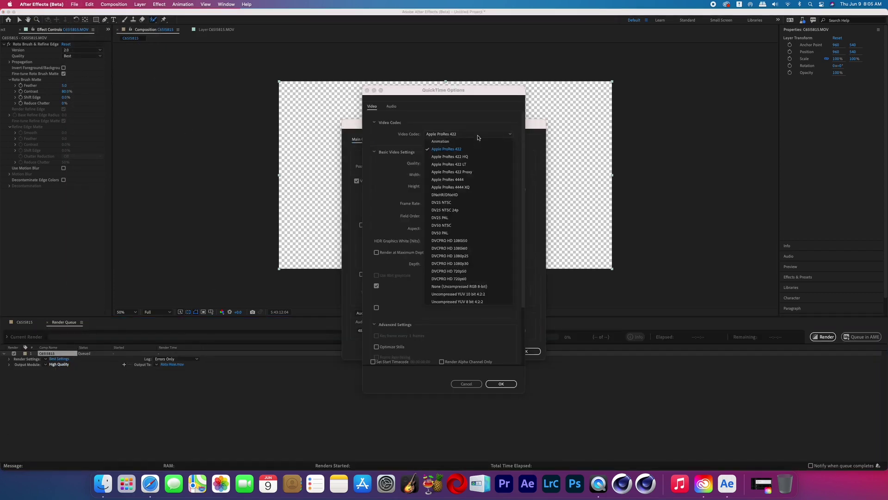
click(476, 179)
key(Return)
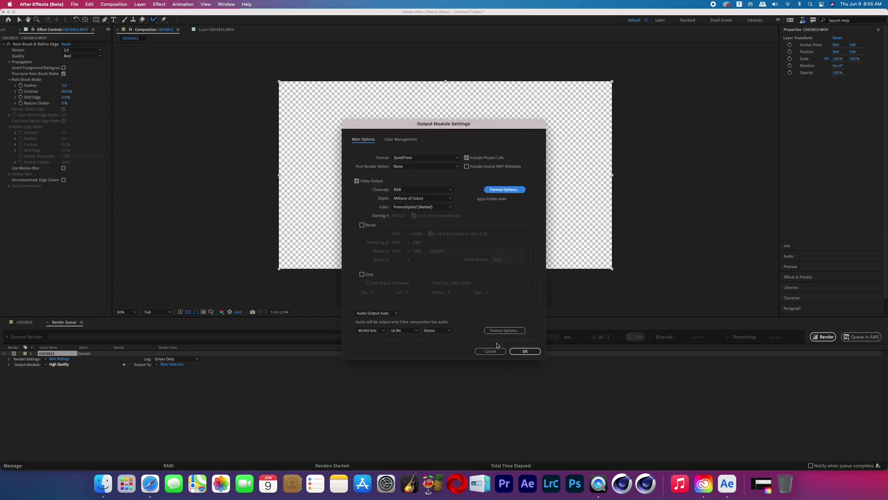
click(442, 189)
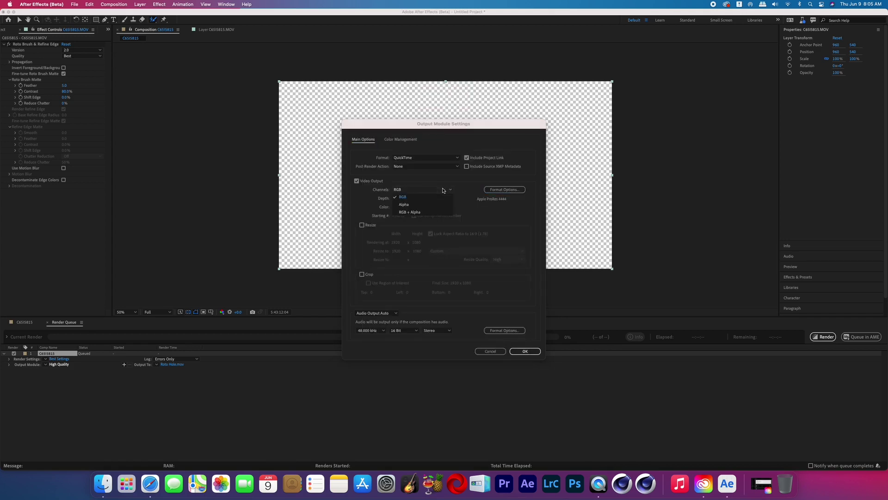
click(444, 212)
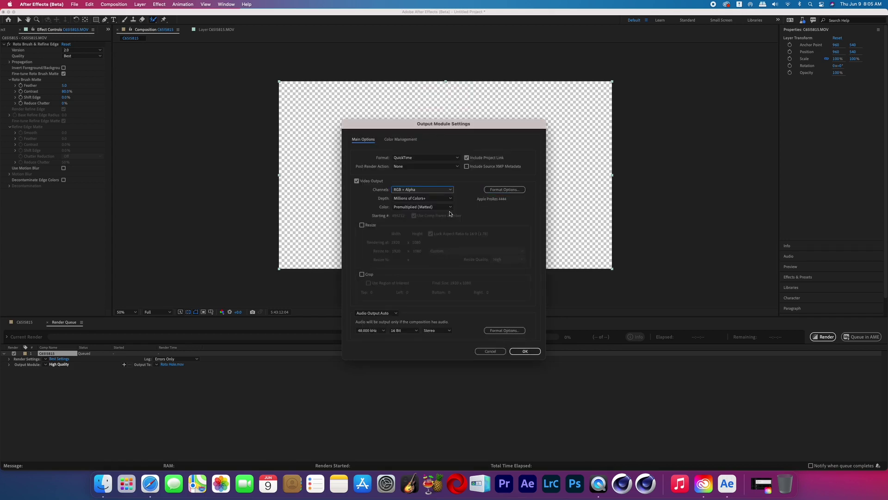
click(522, 352)
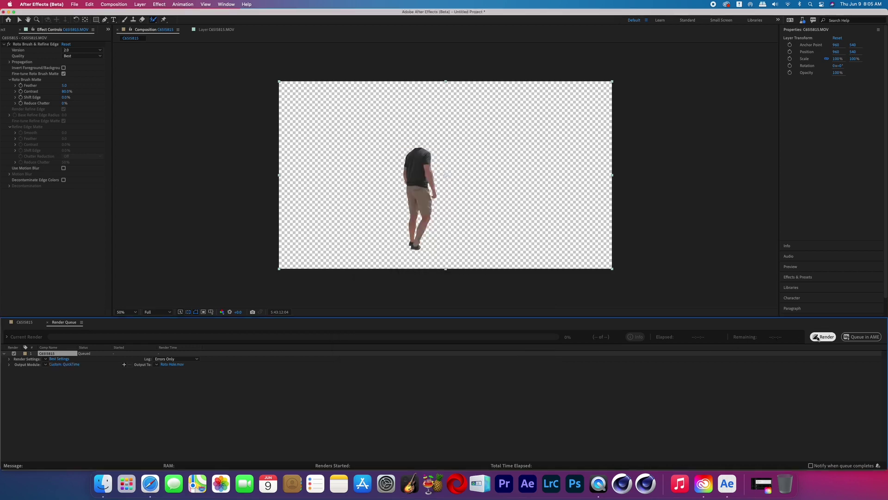
click(823, 337)
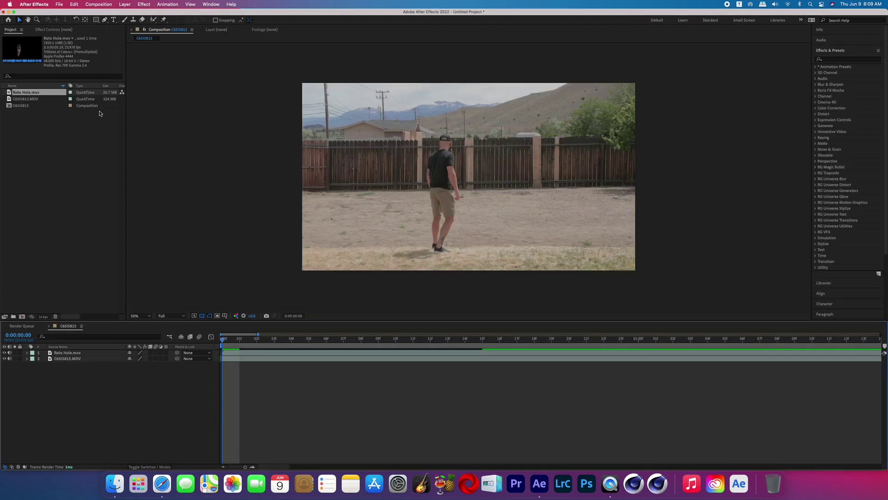
Create a new black solid and apply Turbulent Noise to it
click(125, 4)
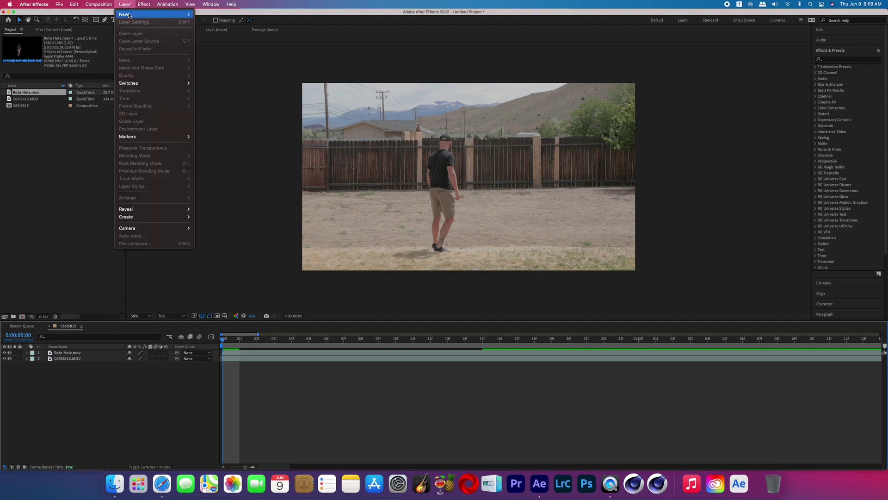
mouse_move(139, 14)
click(226, 22)
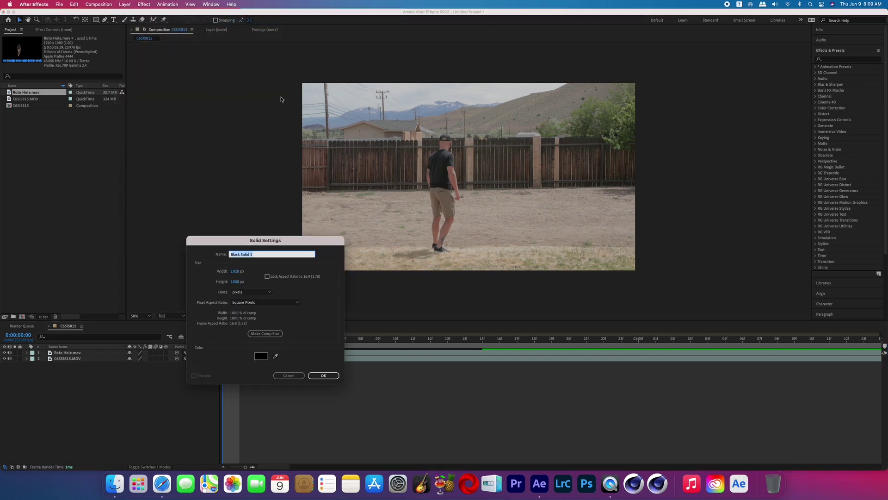
click(323, 374)
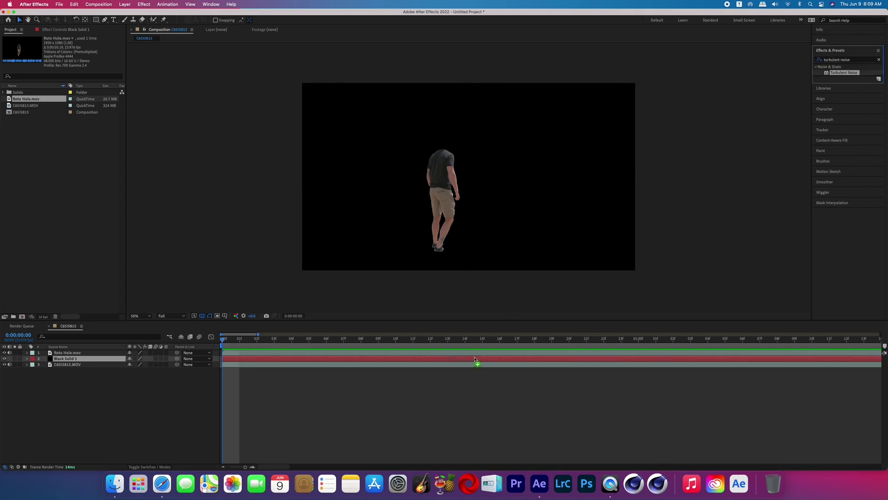
drag(844, 72, 474, 359)
Set the noise to Dynamic Twist, Brightness -73, non-uniform scaling with Scale Width 528
click(86, 51)
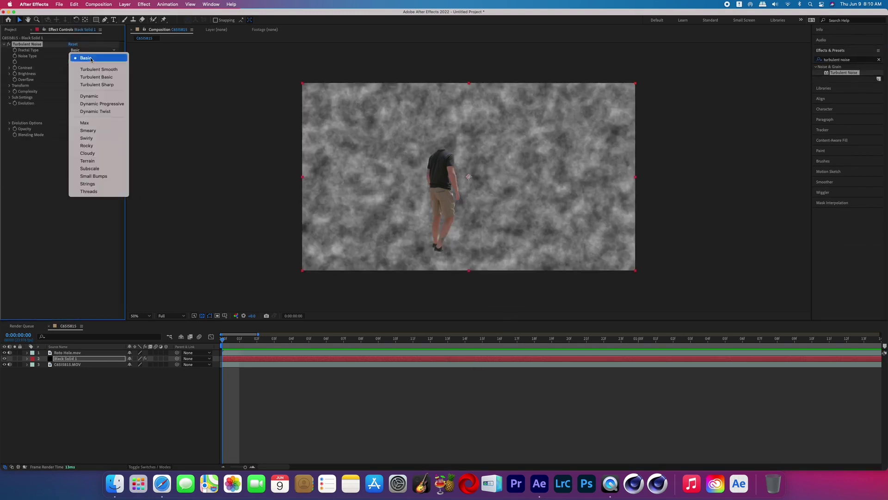
click(105, 112)
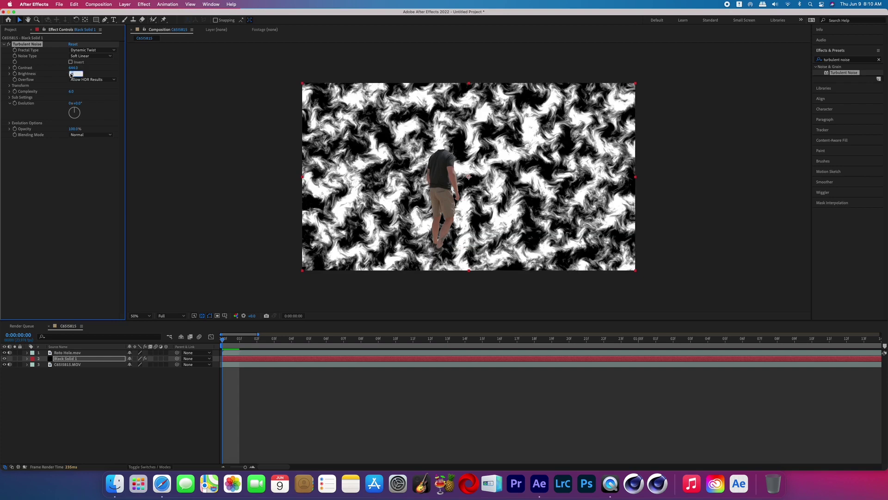
key(Return)
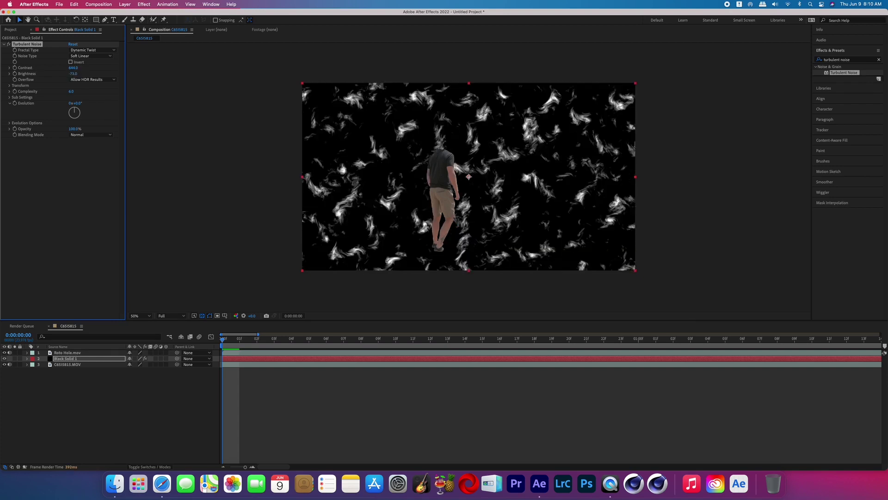
key(minus)
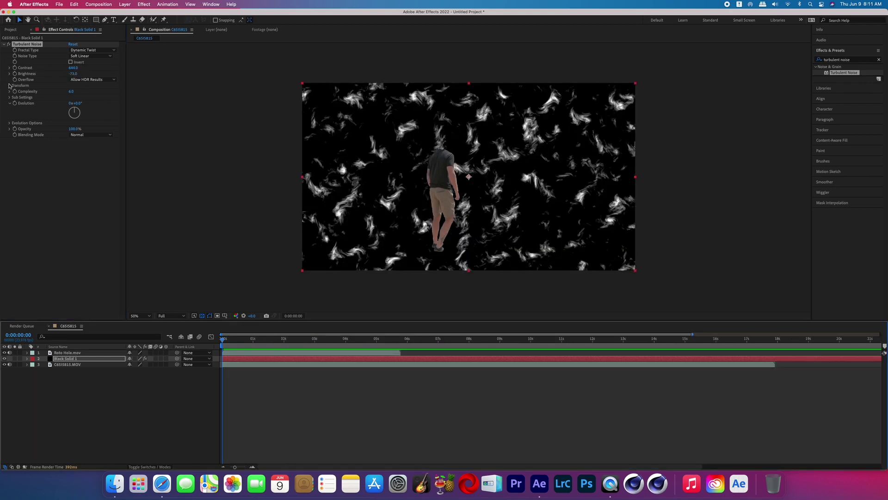
click(10, 86)
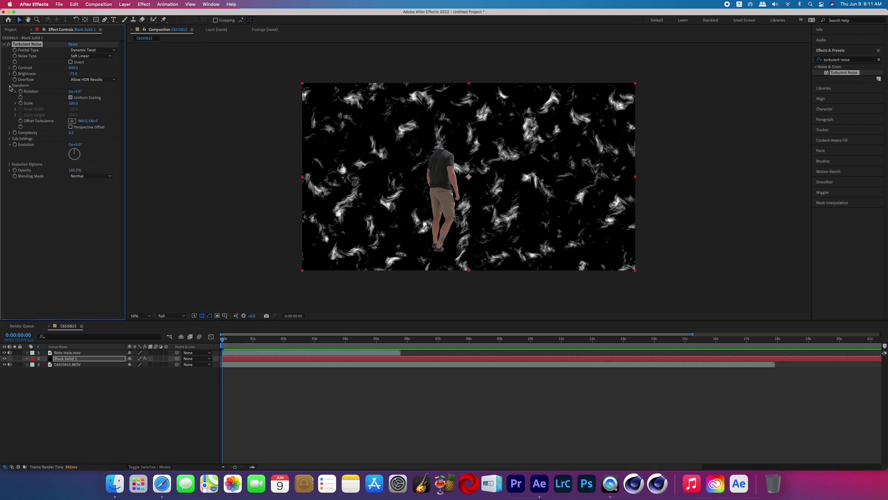
click(70, 98)
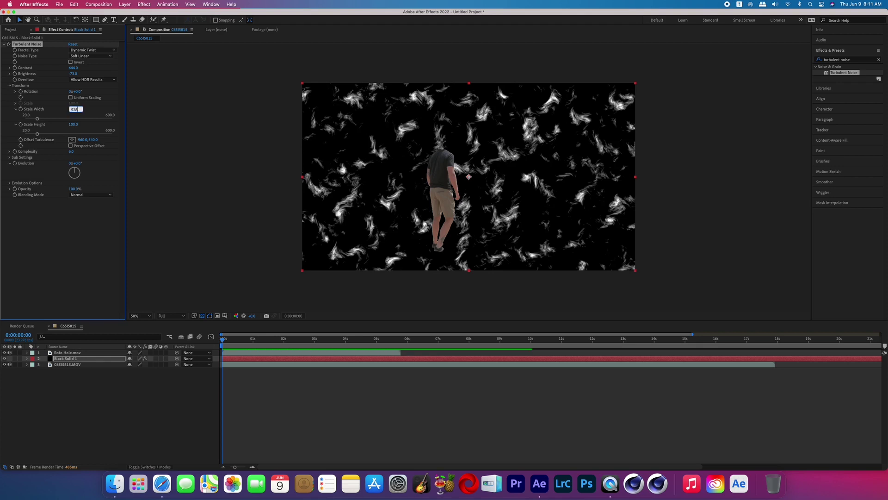
key(Return)
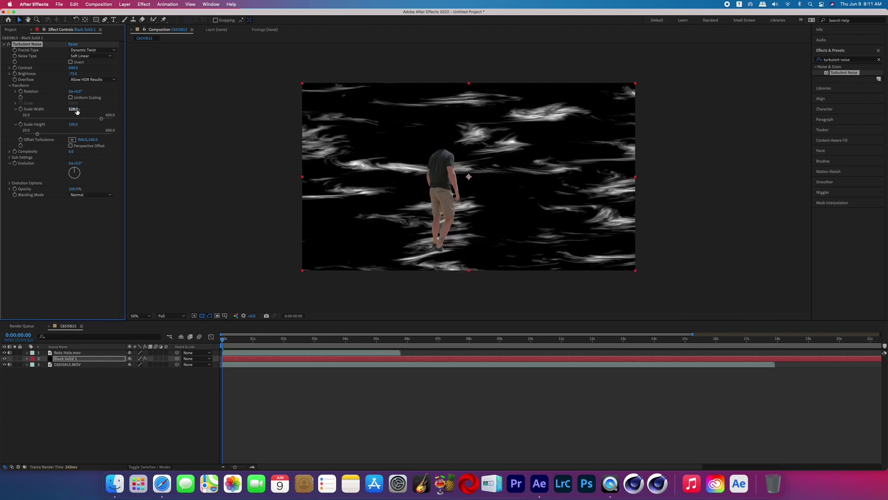
At 0:00:05:19, set the Turbulent Noise rotation to 110°
click(400, 339)
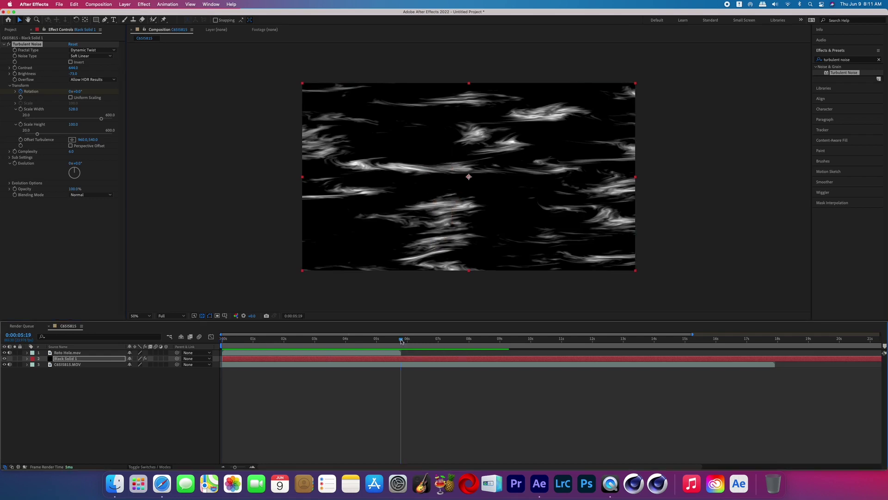
click(80, 92)
text(110)
key(Return)
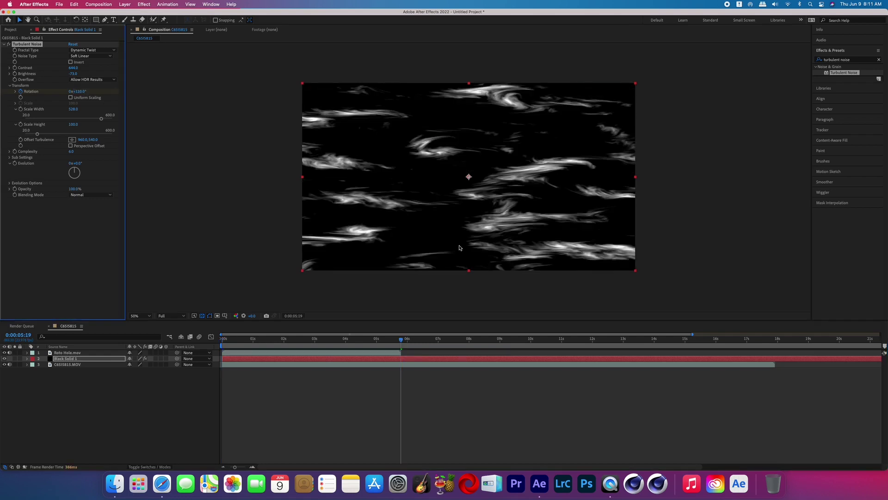
Preview the soloed noise layer, keep the 110° rotation, and set Evolution to 20°
click(17, 360)
key(ctrl+z)
key(Home)
key(space)
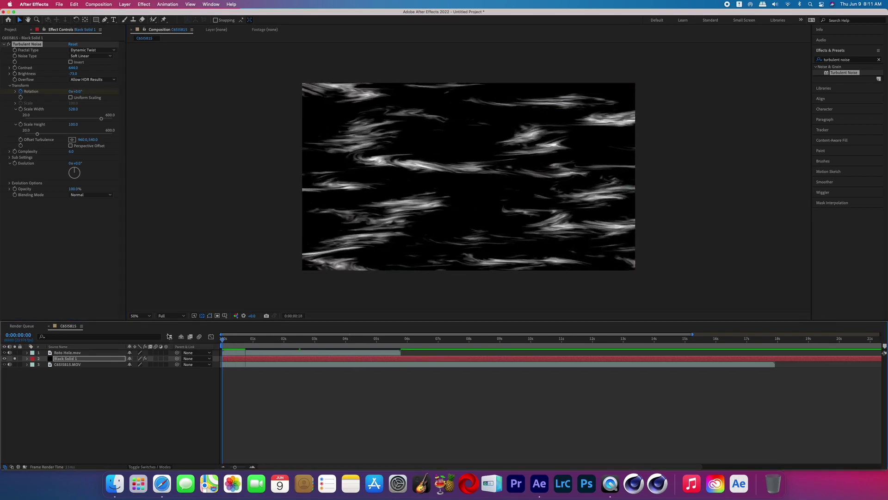
key(space)
key(ctrl+z)
click(401, 341)
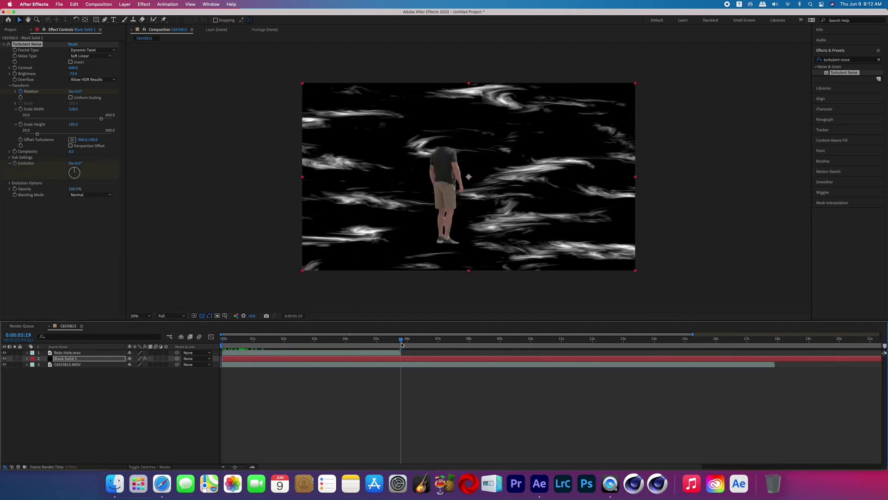
key(ctrl+shift+z)
key(ctrl+shift+z)
drag(76, 163, 86, 164)
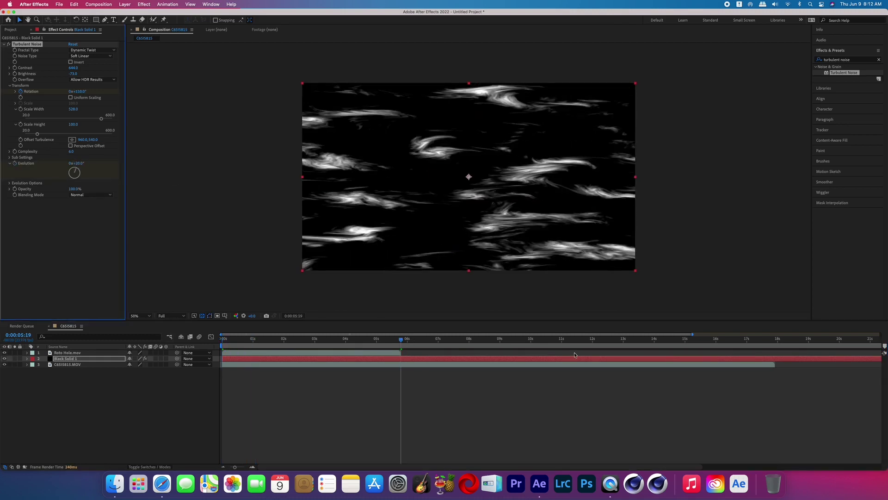
text(cc sp)
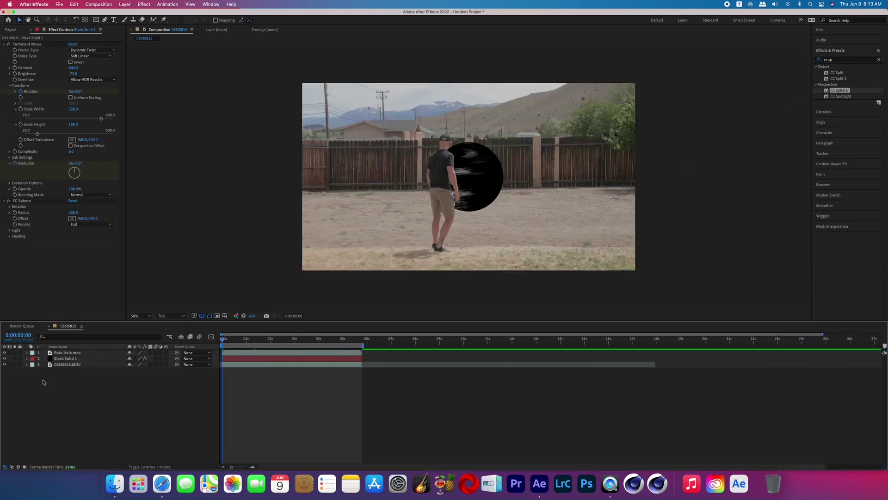
Make Black Solid 1 3D, tilt it flat via X Rotation, and scale it to 167% with X at 299%
click(166, 359)
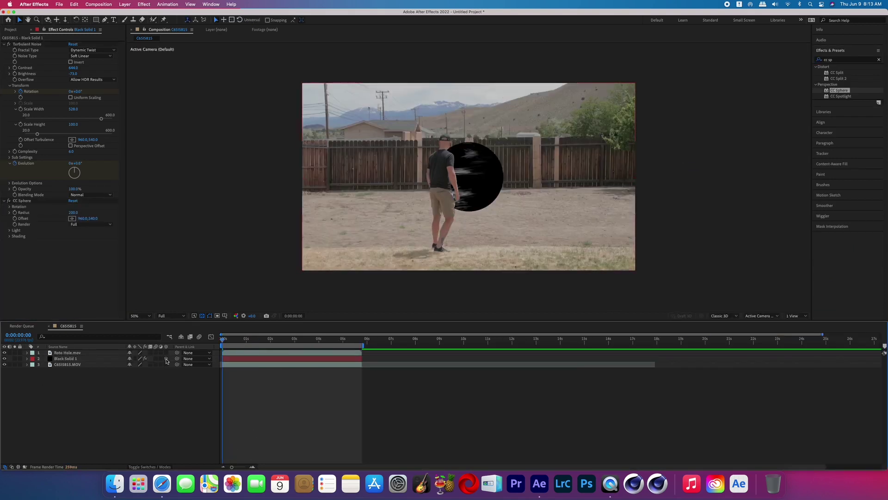
key(r)
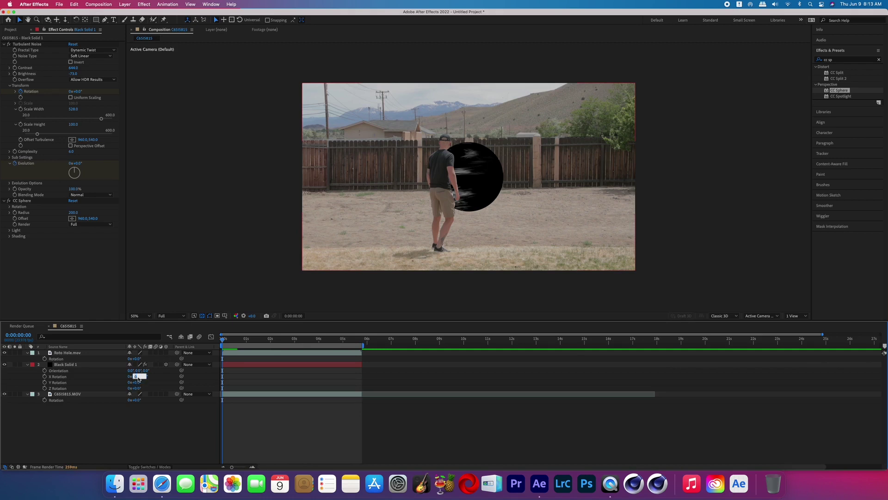
key(Return)
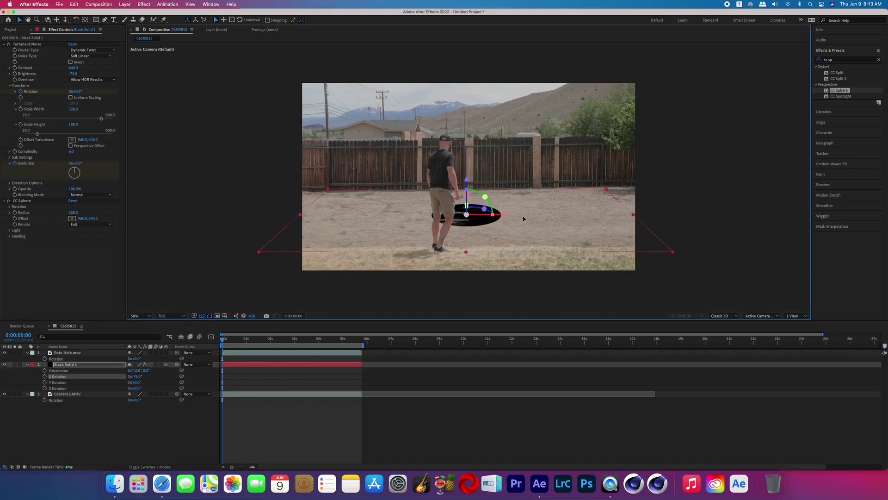
drag(138, 370, 177, 366)
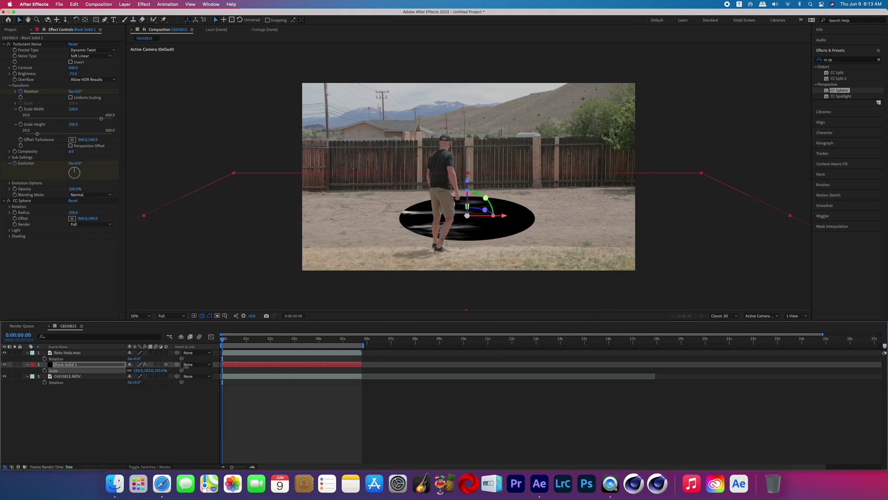
click(129, 370)
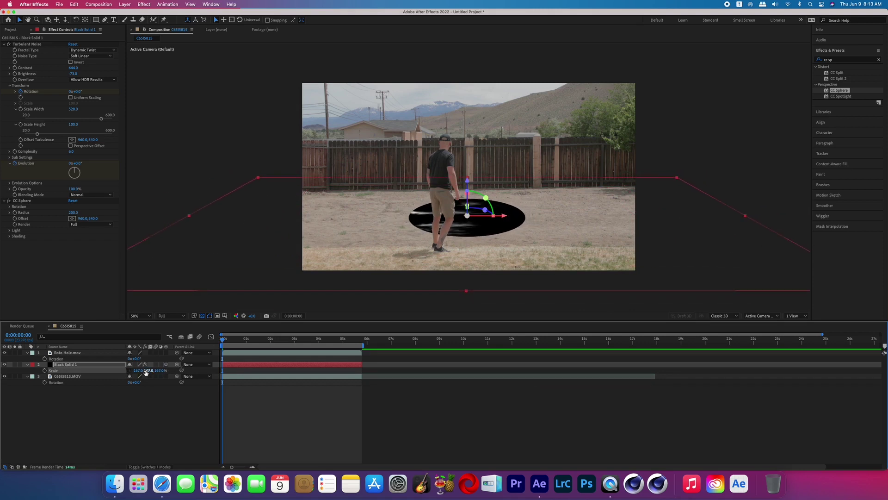
drag(138, 370, 257, 359)
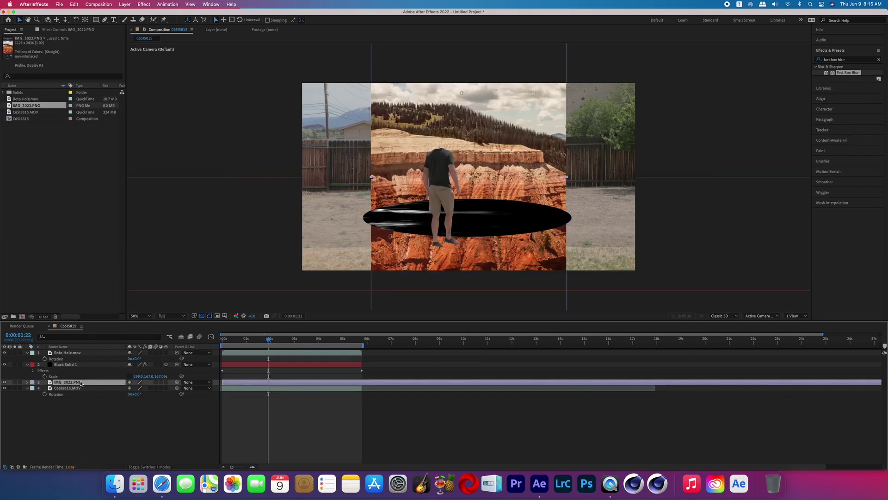
Scale IMG_3022.PNG to 127% and draw an elliptical mask on it around the hole
drag(149, 388, 512, 160)
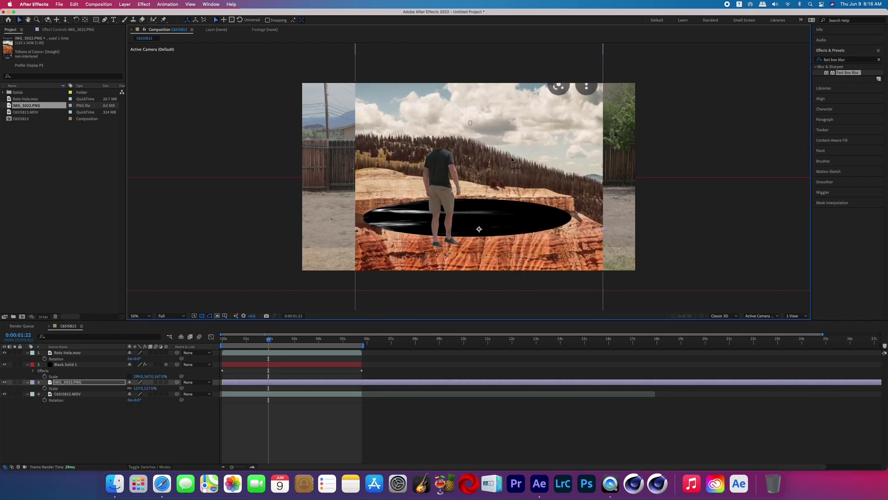
drag(95, 20, 113, 38)
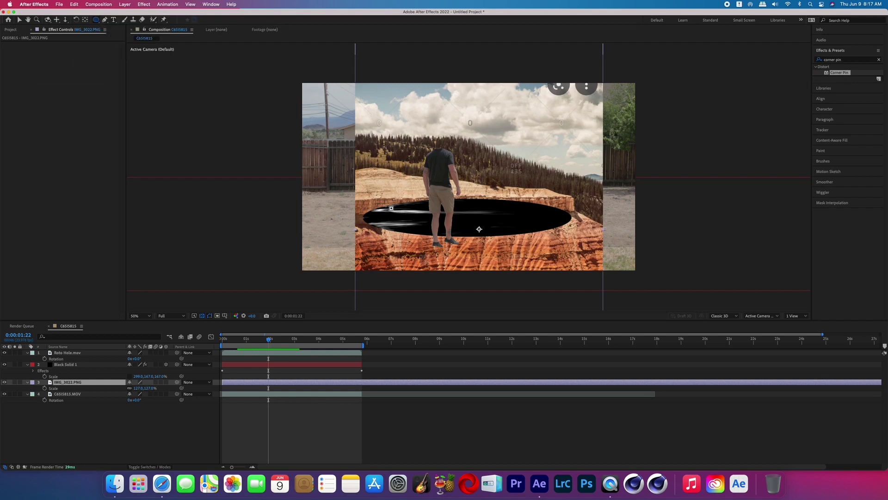
mouse_move(363, 218)
mouse_down()
mouse_move(567, 193)
mouse_move(566, 185)
mouse_up()
Nudge IMG_3022.PNG down slightly and move it above Black Solid 1 in the layer stack
key(v)
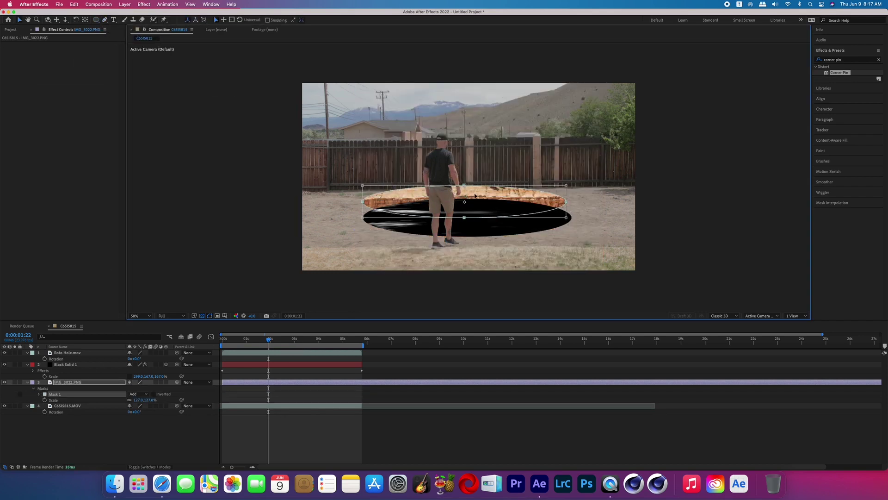
drag(476, 196, 477, 210)
key(super+bracketright)
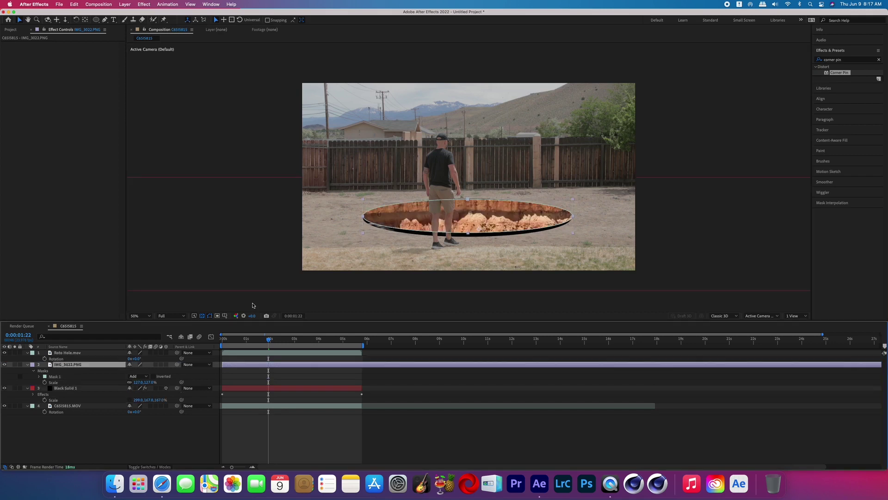
key(g)
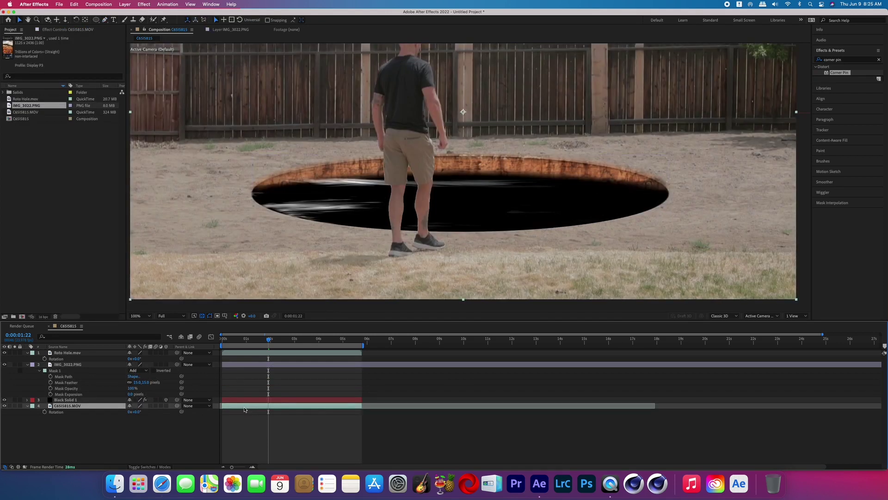
Duplicate C6515815.MOV, place the copy above IMG_3022.PNG, and lower its opacity
key(super+d)
drag(90, 407, 88, 365)
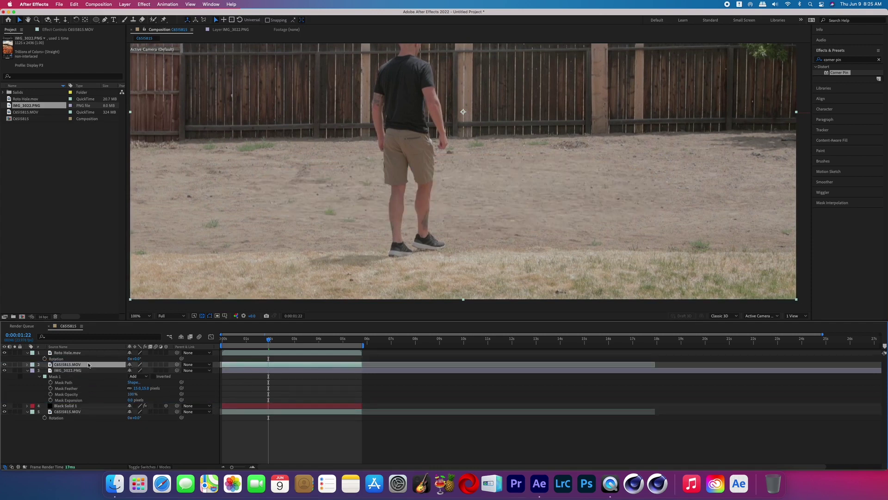
key(t)
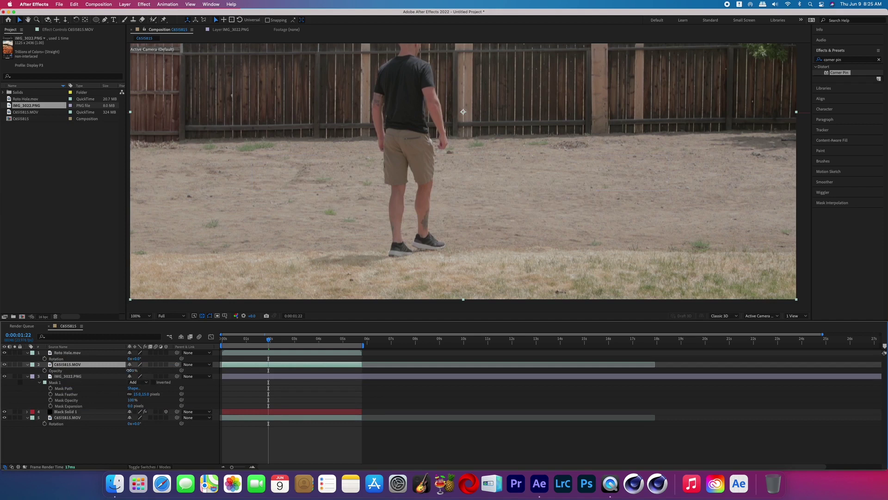
drag(129, 371, 114, 371)
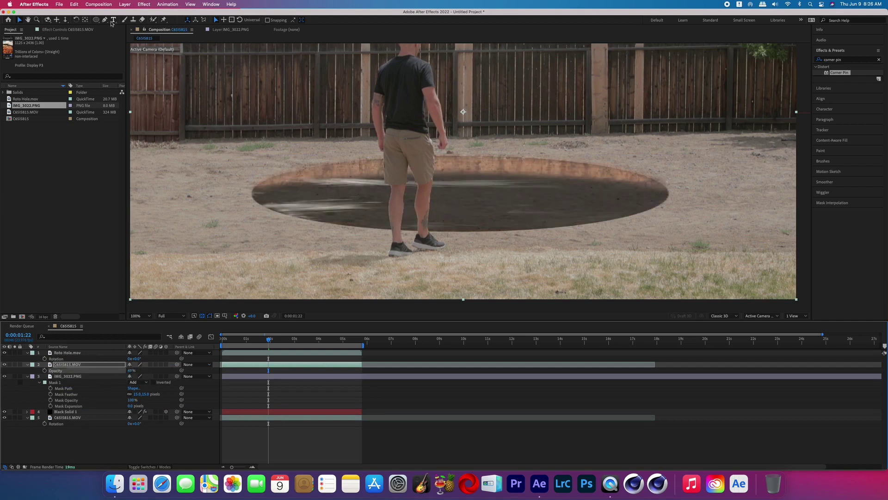
Draw an ellipse mask on the footage copy, stretch it over the hole, and set it to Subtract
click(95, 20)
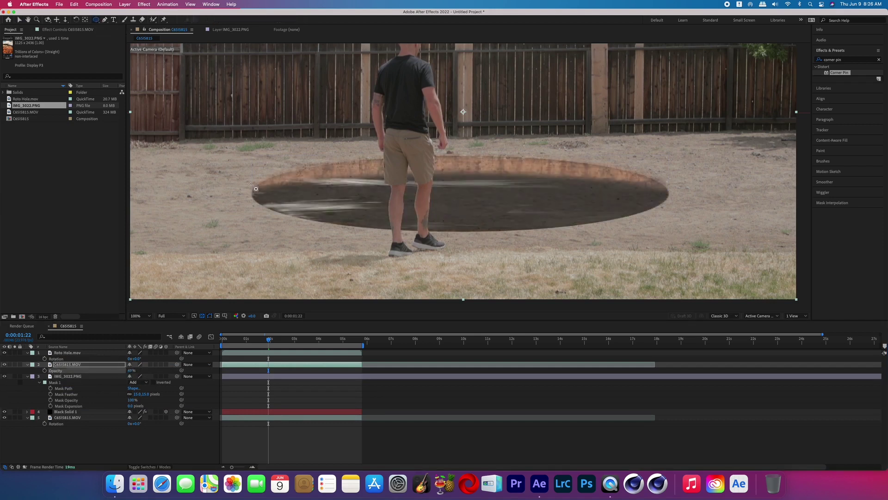
drag(252, 192, 670, 155)
key(v)
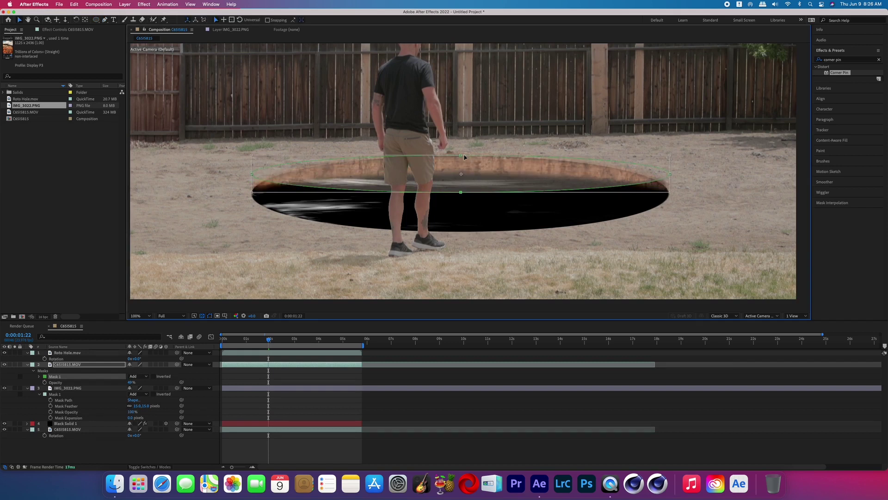
drag(461, 192, 463, 234)
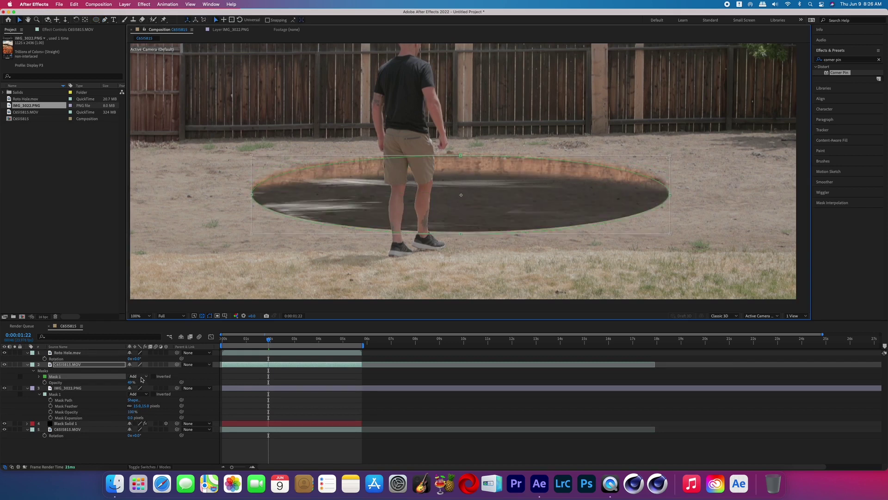
click(141, 378)
click(150, 400)
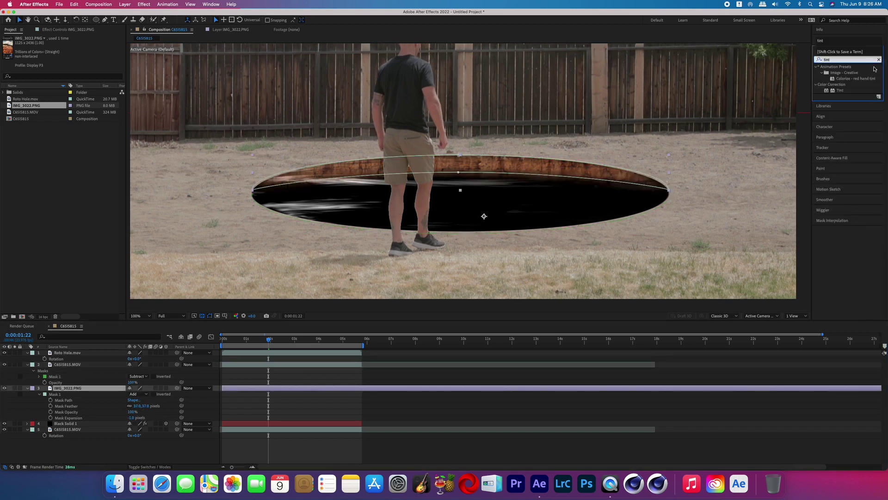
Add Tint to IMG_3022.PNG with Map Black To brown 6D4930 and Amount to Tint at 62%
double_click(844, 92)
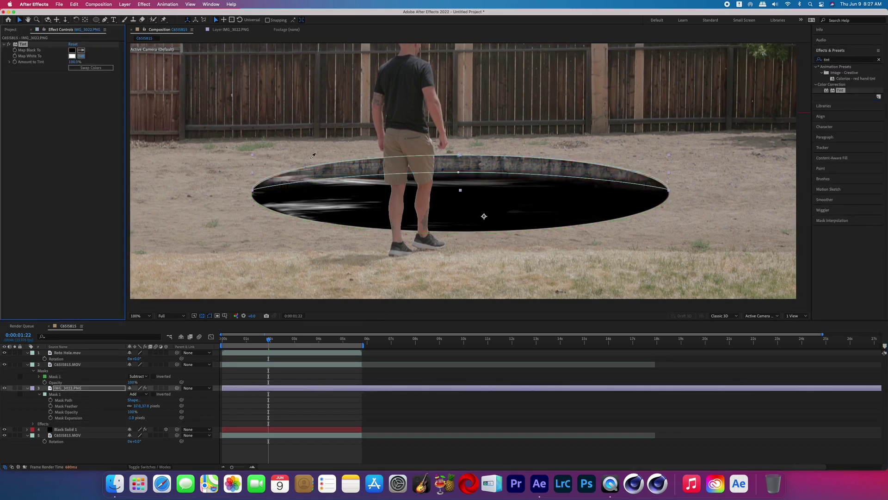
click(166, 168)
drag(74, 62, 56, 63)
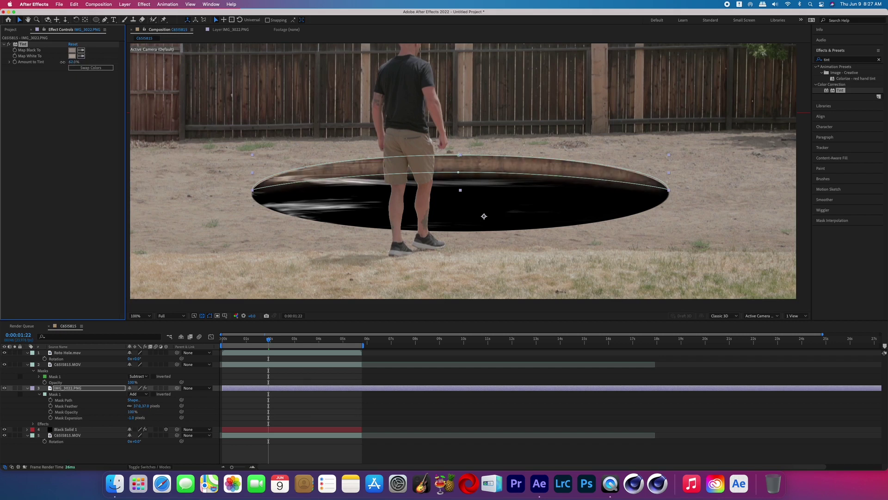
click(72, 50)
drag(385, 388, 403, 387)
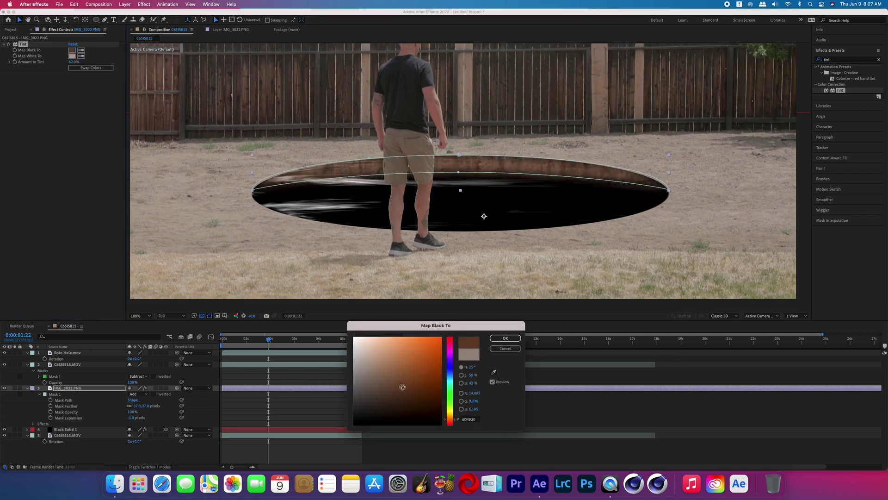
key(Return)
key(comma)
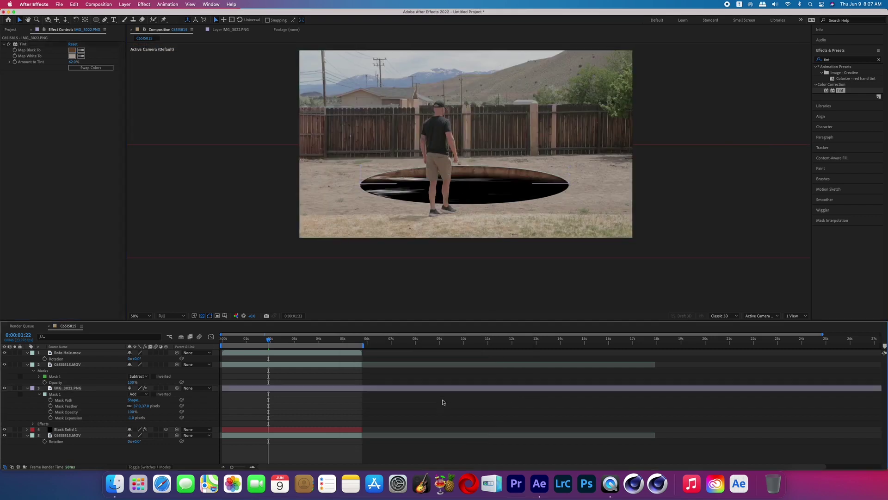
key(period)
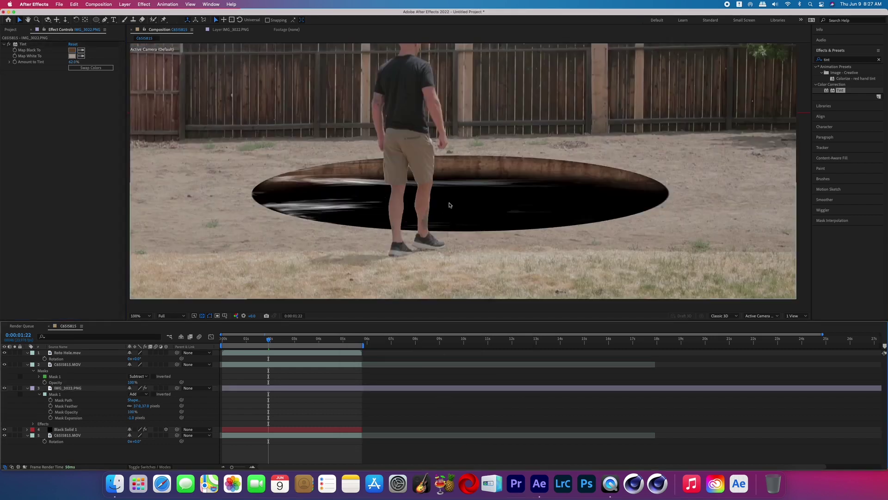
key(comma)
click(878, 59)
Apply Roughen Edges to the top footage copy with Edge Type set to Spiky
text(roughen)
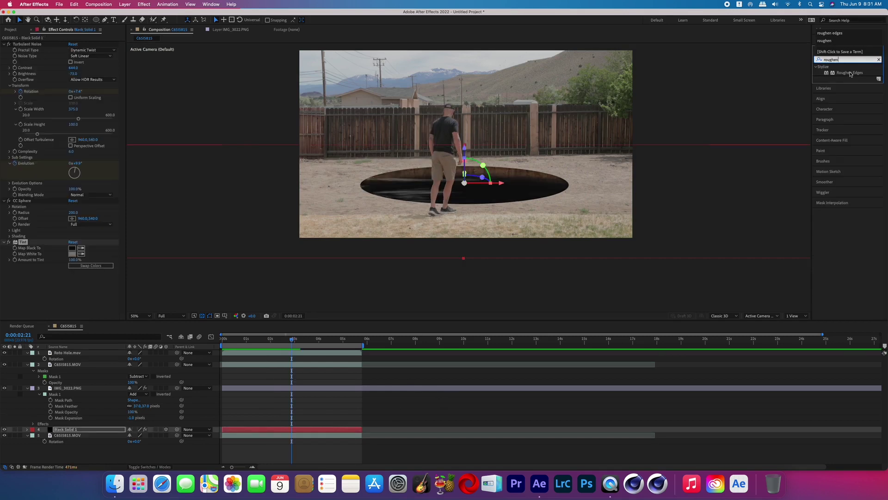
drag(850, 73, 246, 368)
scroll(466, 185, up, 2)
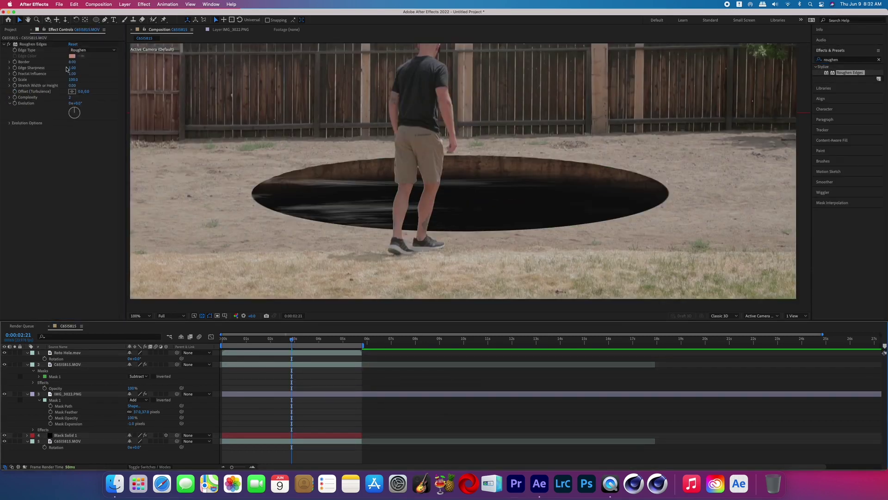
click(99, 50)
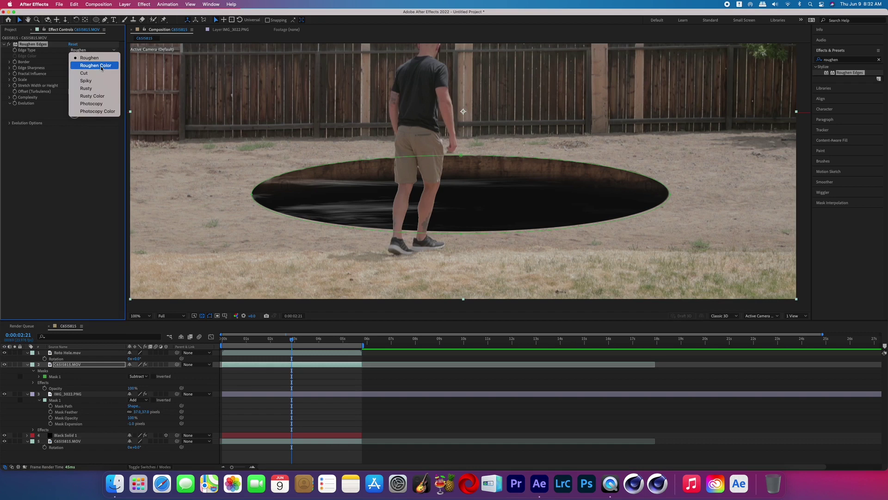
click(86, 80)
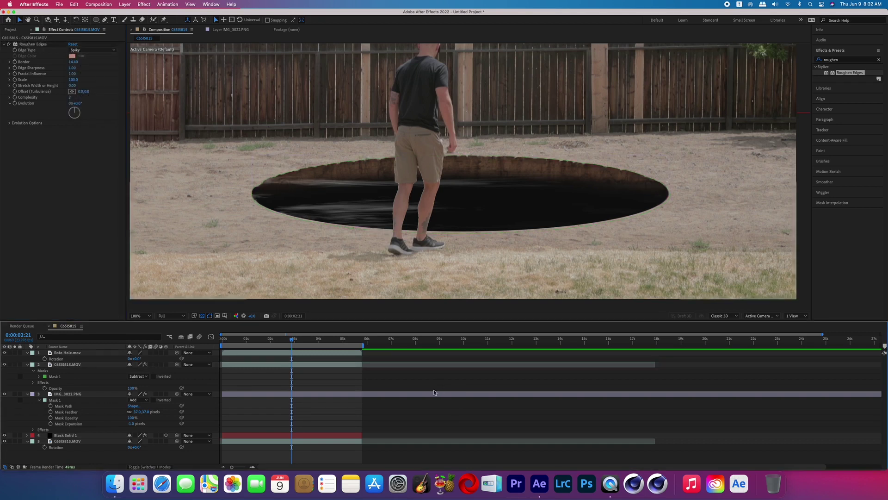
scroll(477, 209, down, 2)
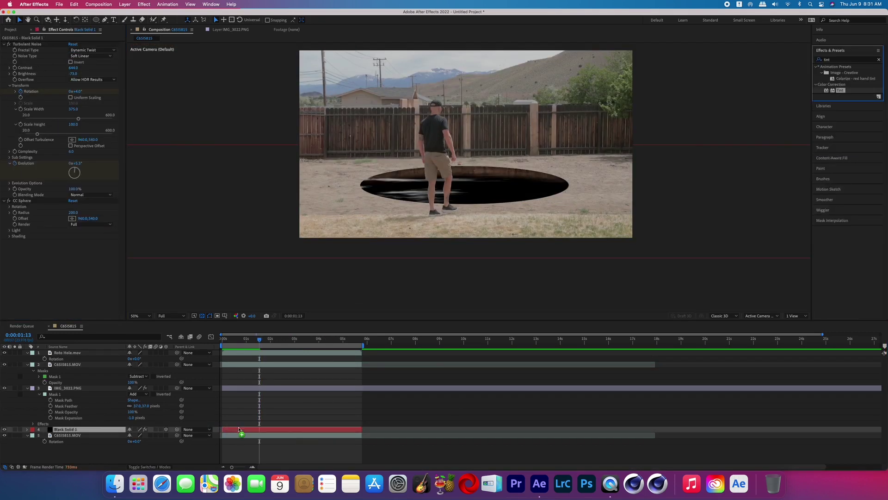
On Black Solid 1's Tint, change Map Black To to dark grey and begin changing Map White To
click(71, 248)
drag(349, 415, 343, 405)
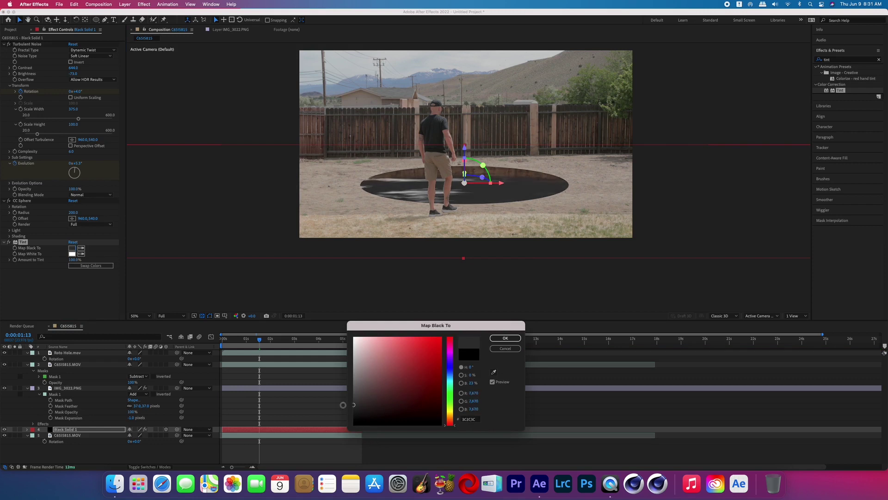
click(505, 337)
click(72, 254)
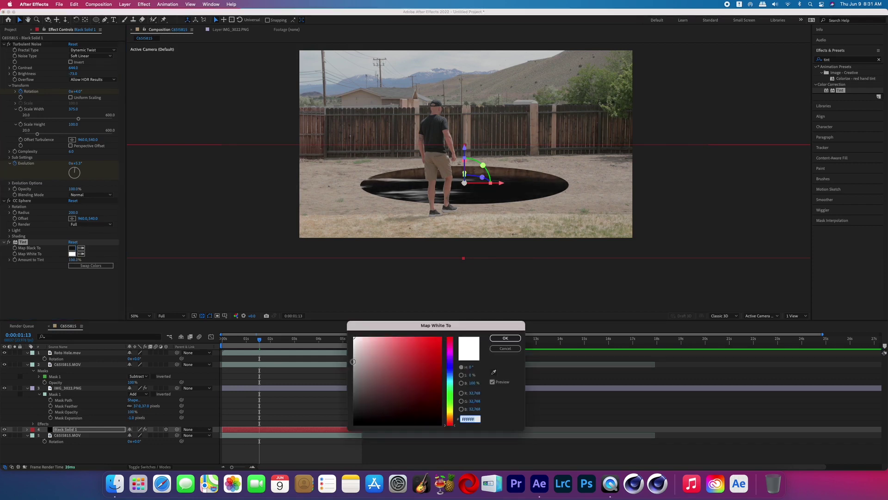